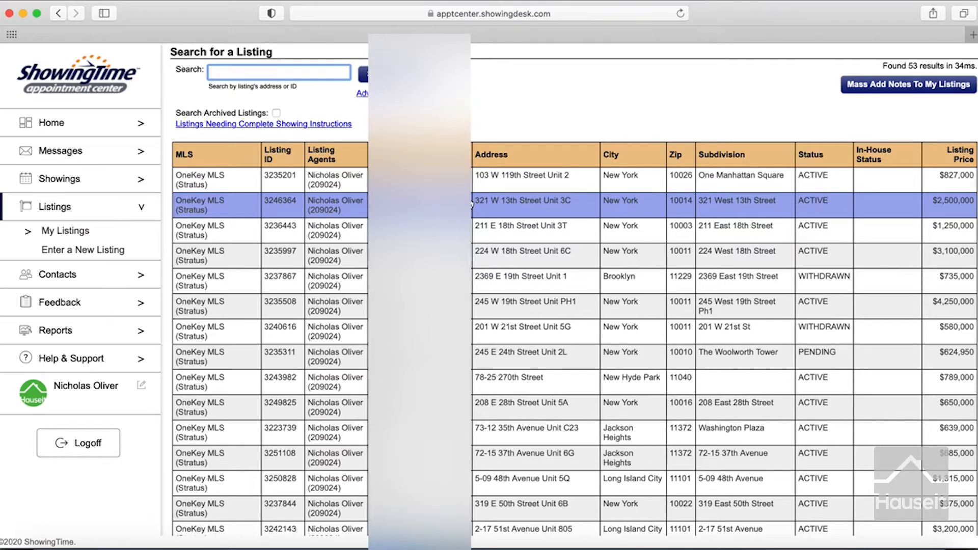
{"action": "scroll", "coordinate": [472, 204], "scroll_direction": "down", "scroll_amount": 3}
{"action": "scroll", "coordinate": [472, 204], "scroll_direction": "down", "scroll_amount": 5}
{"action": "scroll", "coordinate": [472, 204], "scroll_direction": "down", "scroll_amount": 10}
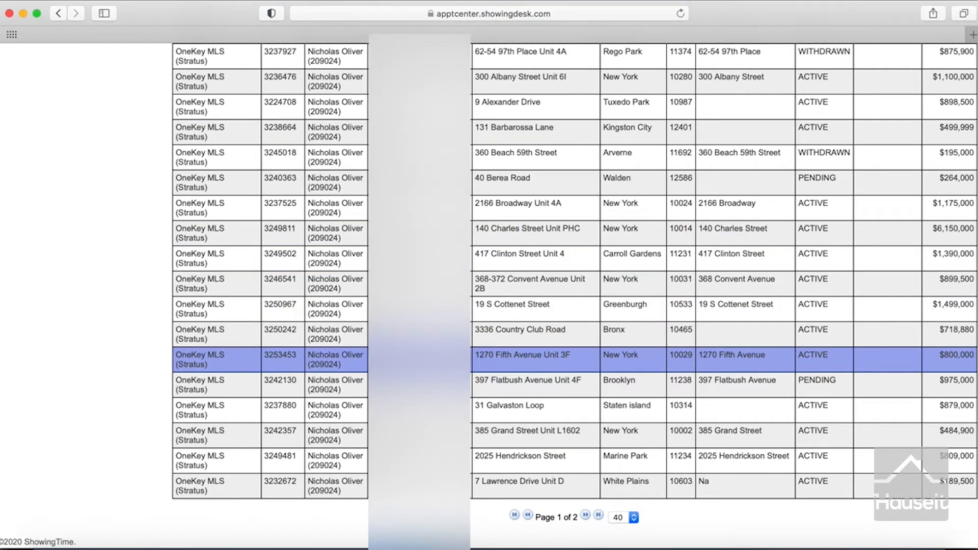
{"action": "left_click", "coordinate": [408, 360]}
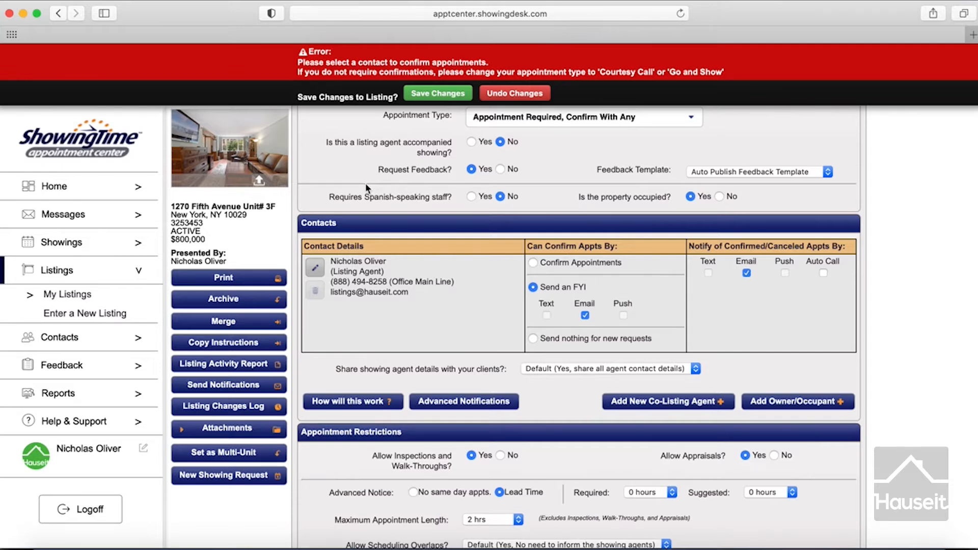
Step: Set 'How can the agent access the home?' to Seller or Tenant
{"action": "scroll", "coordinate": [366, 182], "scroll_direction": "down", "scroll_amount": 2}
{"action": "scroll", "coordinate": [324, 185], "scroll_direction": "down", "scroll_amount": 6}
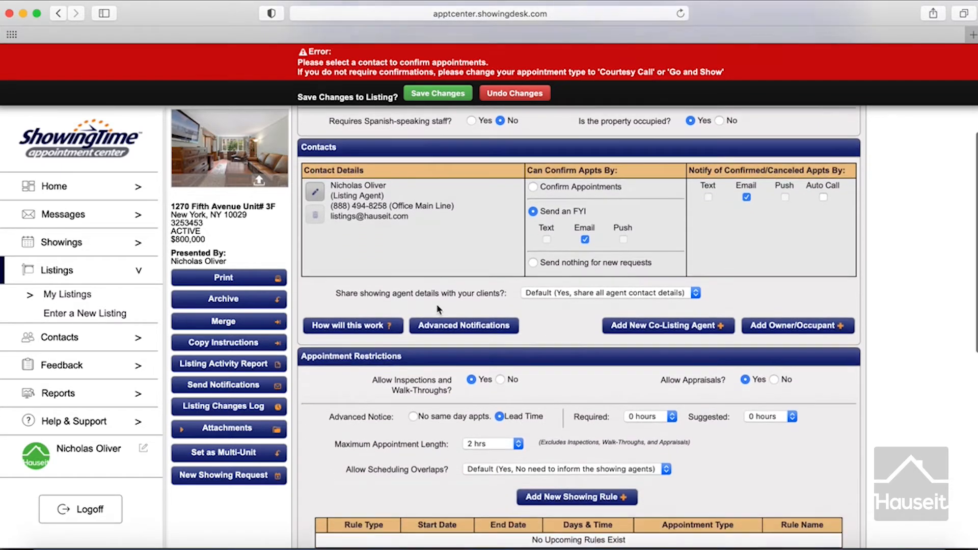
{"action": "scroll", "coordinate": [438, 310], "scroll_direction": "down", "scroll_amount": 6}
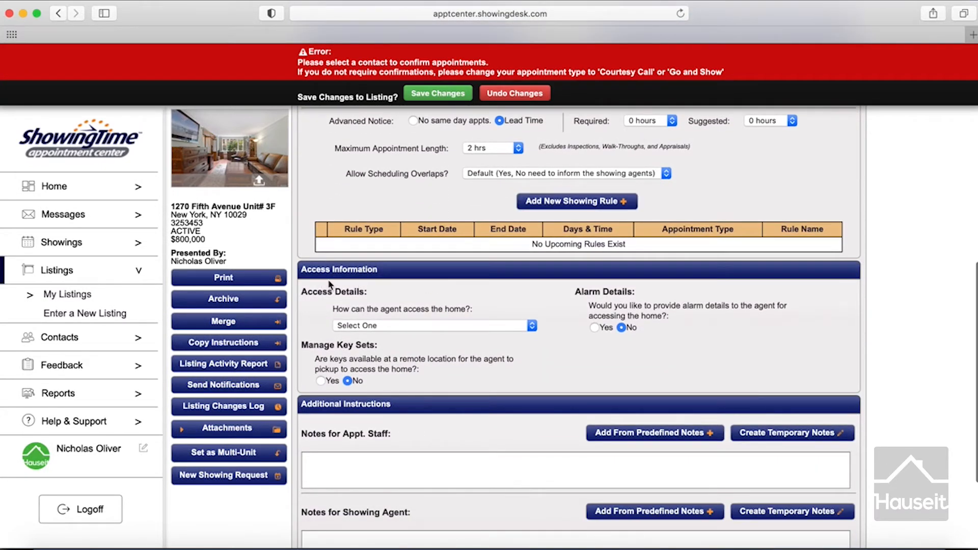
{"action": "left_click_drag", "start_coordinate": [333, 309], "coordinate": [518, 317]}
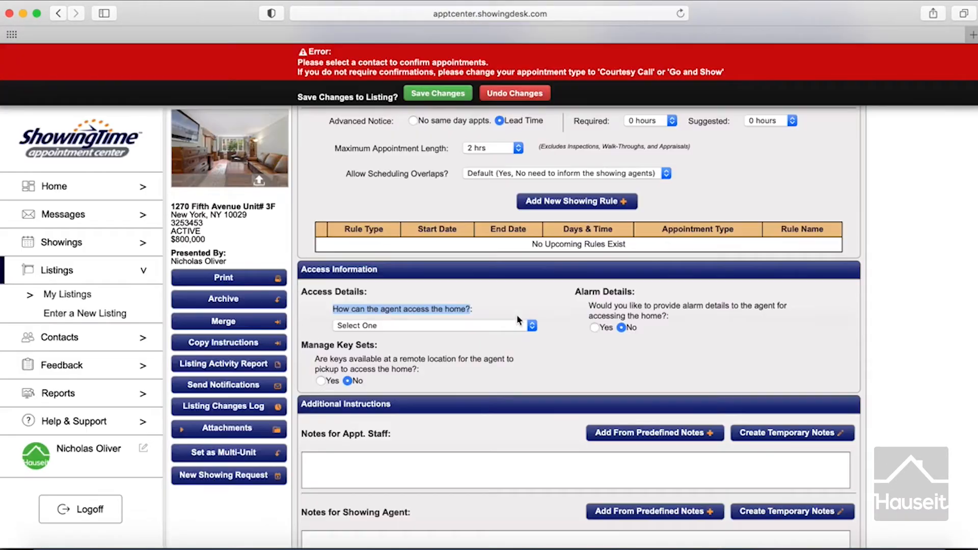
{"action": "left_click", "coordinate": [406, 328]}
{"action": "key", "text": "Escape"}
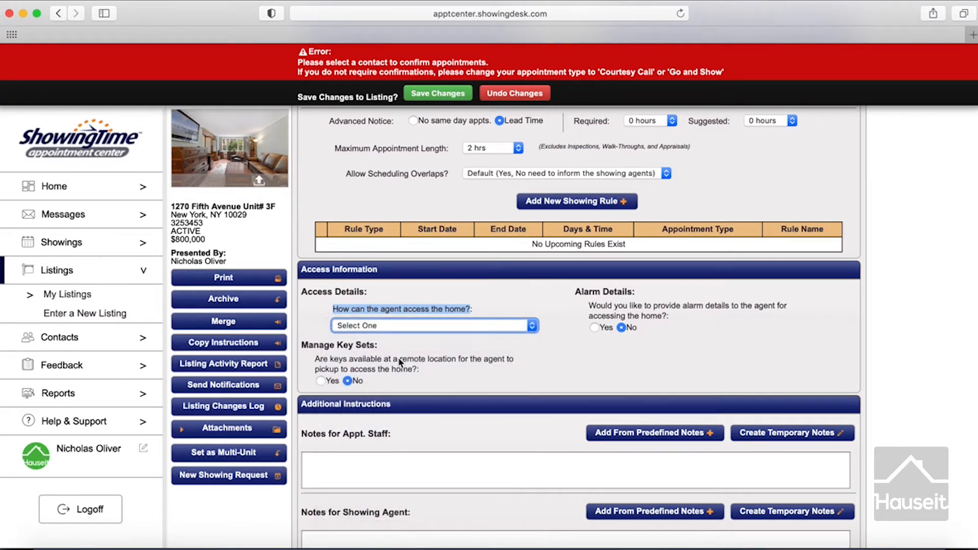
{"action": "left_click", "coordinate": [401, 295]}
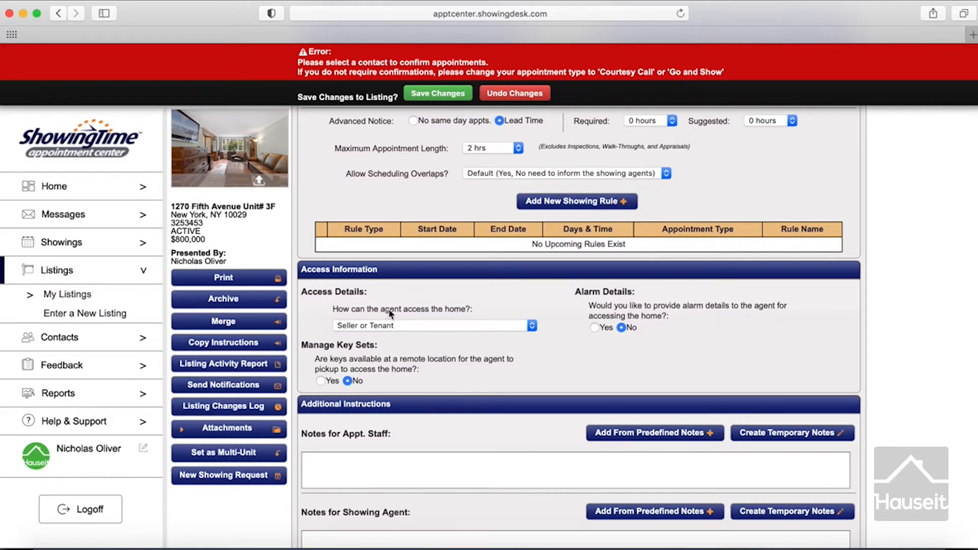
Step: Open the Add Owner/Occupant dialog for the listing
{"action": "scroll", "coordinate": [388, 323], "scroll_direction": "up", "scroll_amount": 5}
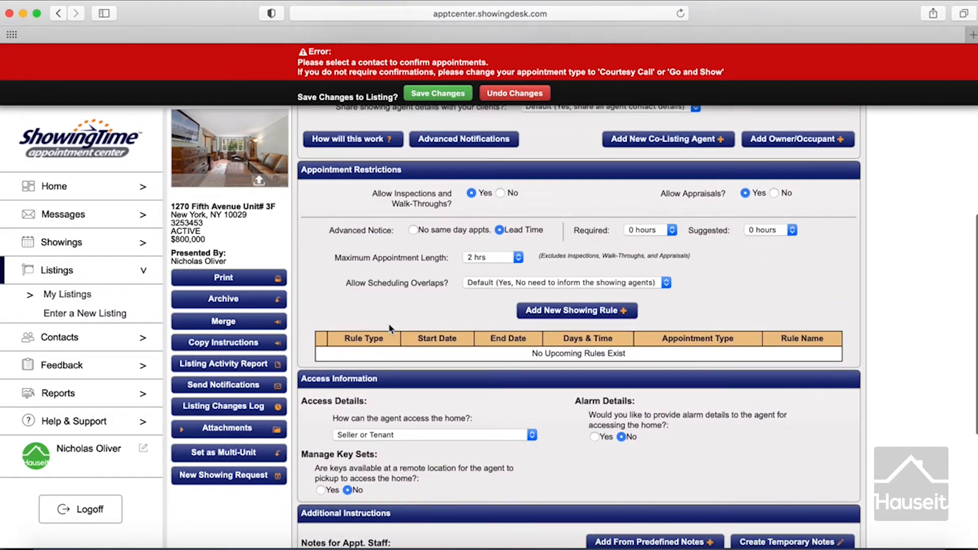
{"action": "scroll", "coordinate": [388, 323], "scroll_direction": "up", "scroll_amount": 4}
{"action": "scroll", "coordinate": [388, 323], "scroll_direction": "down", "scroll_amount": 1}
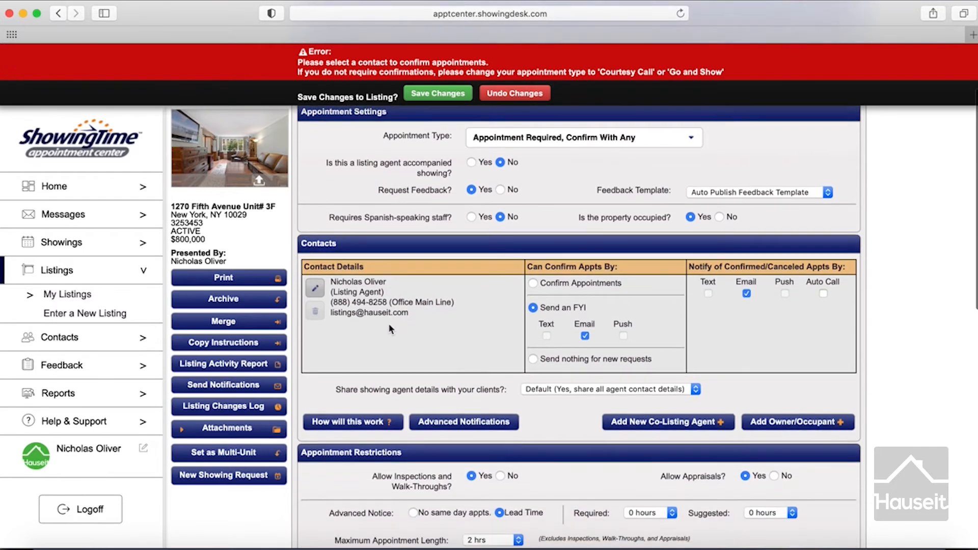
{"action": "left_click", "coordinate": [808, 426]}
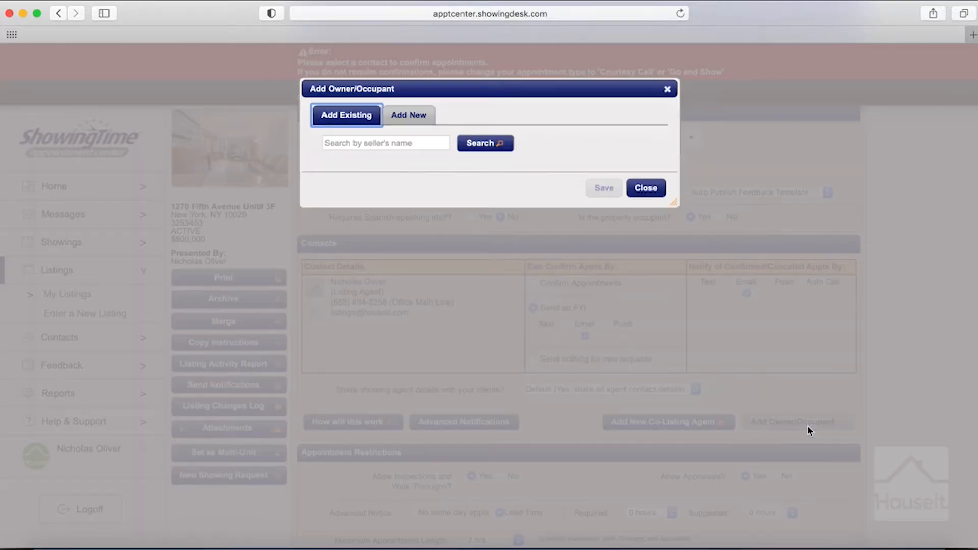
Step: Start a new contact and paste the contact's first and last name from Word
{"action": "left_click", "coordinate": [421, 121]}
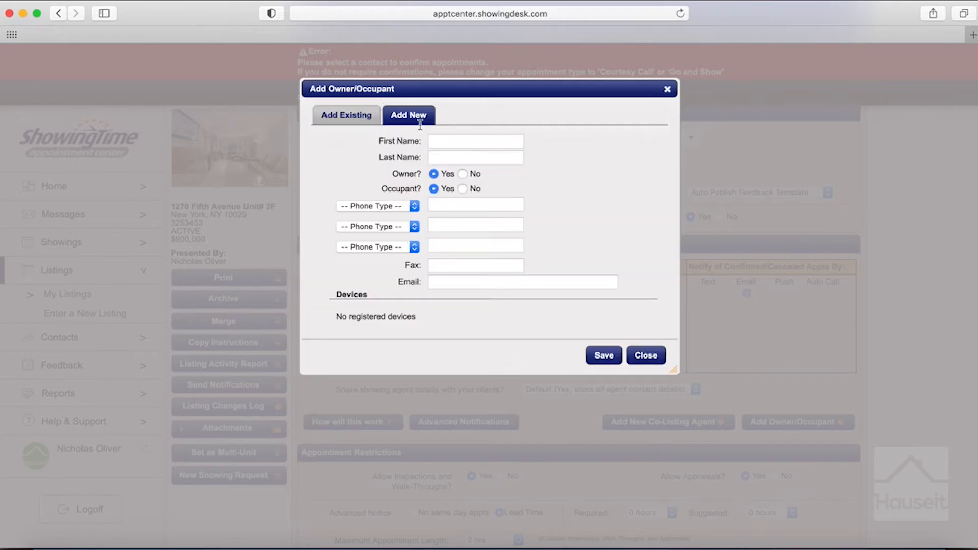
{"action": "left_click", "coordinate": [388, 546]}
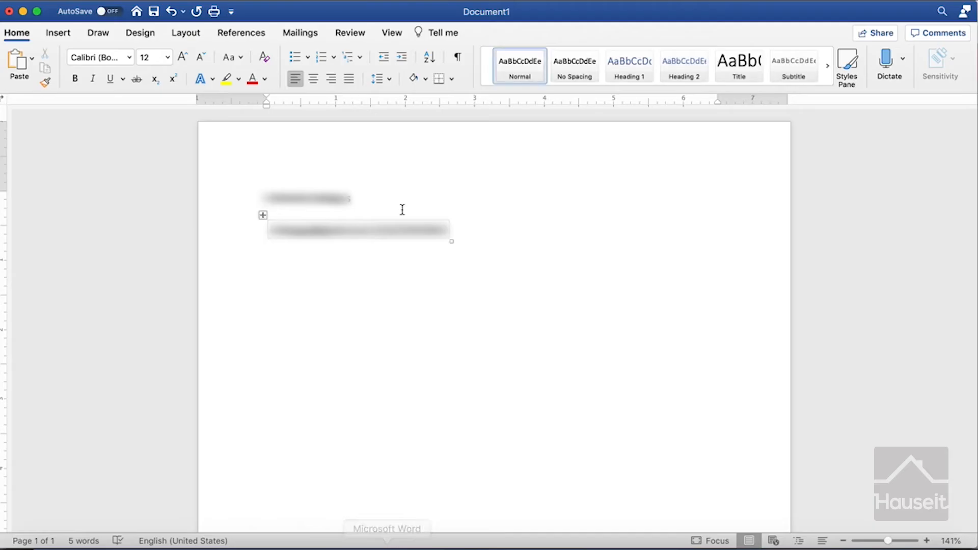
{"action": "double_click", "coordinate": [322, 199]}
{"action": "key", "text": "super+c"}
{"action": "key", "text": "super+Tab"}
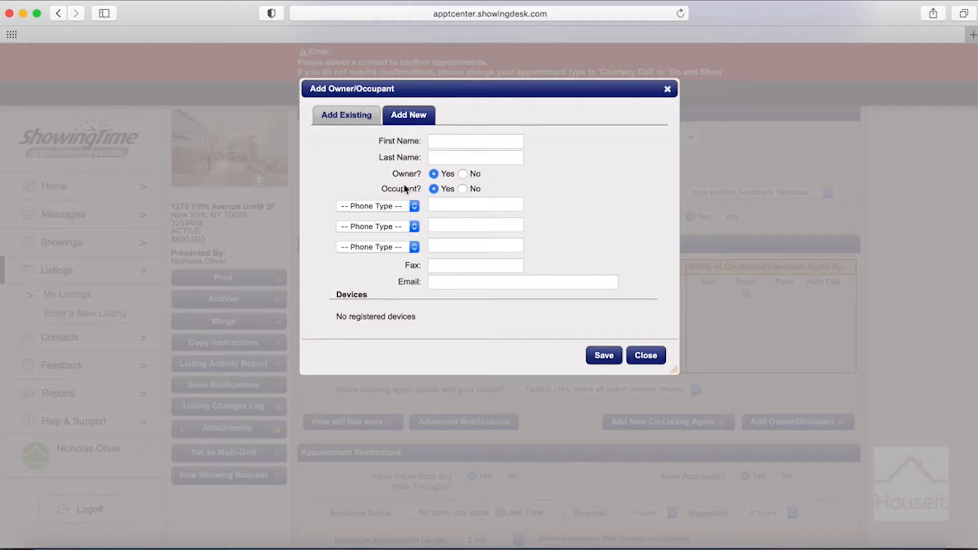
{"action": "left_click", "coordinate": [439, 140]}
{"action": "key", "text": "super+v"}
{"action": "type", "text": "..."}
{"action": "key", "text": "Tab"}
{"action": "key", "text": "super+v"}
Step: Paste the contact's phone number from Word and set its type to Mobile Phone
{"action": "key", "text": "super+Tab"}
{"action": "left_click_drag", "start_coordinate": [375, 232], "coordinate": [450, 232]}
{"action": "key", "text": "super+c"}
{"action": "key", "text": "super+Tab"}
{"action": "left_click", "coordinate": [438, 206]}
{"action": "key", "text": "super+v"}
{"action": "left_click", "coordinate": [400, 208]}
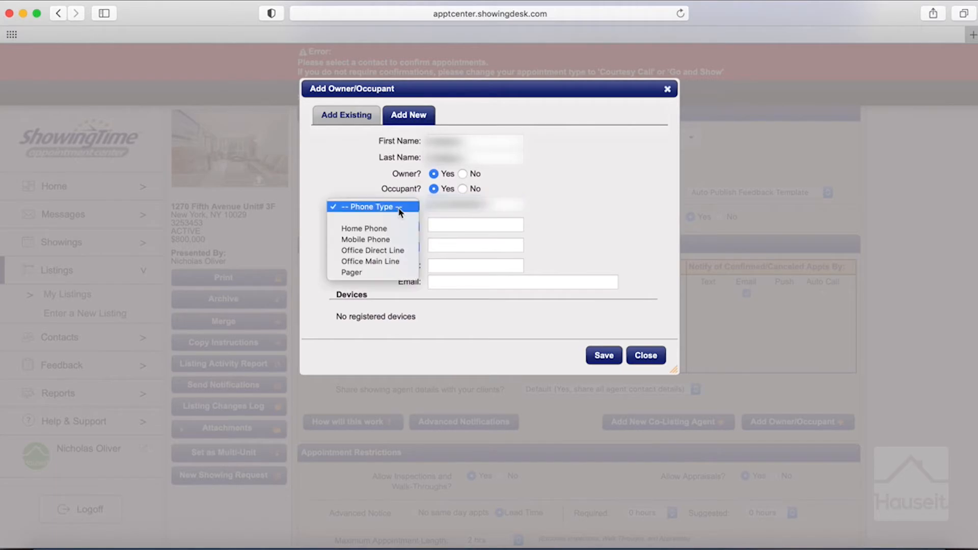
{"action": "left_click", "coordinate": [402, 239]}
Step: Paste the contact's e-mail address from Word and save the new contact
{"action": "key", "text": "super+Tab"}
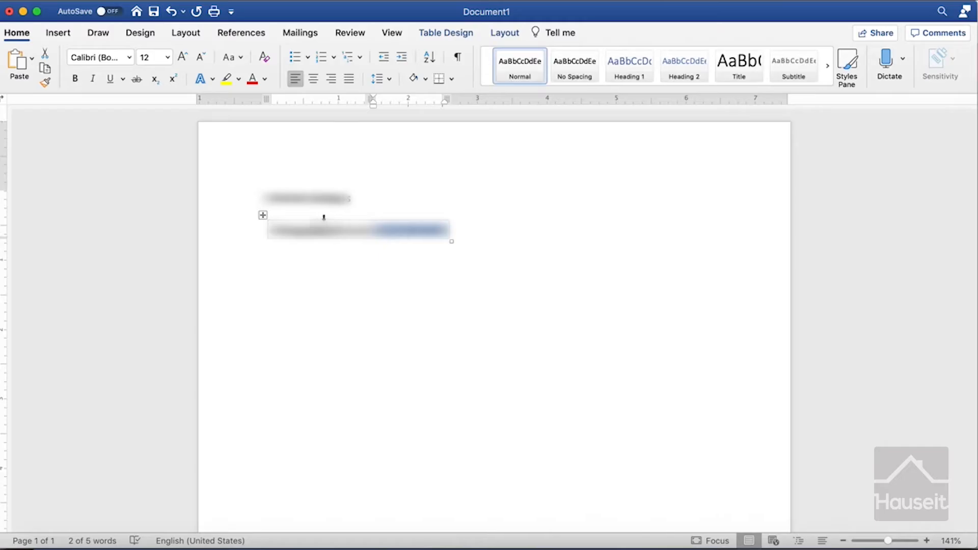
{"action": "left_click_drag", "start_coordinate": [270, 230], "coordinate": [378, 230]}
{"action": "key", "text": "super+c"}
{"action": "key", "text": "super+Tab"}
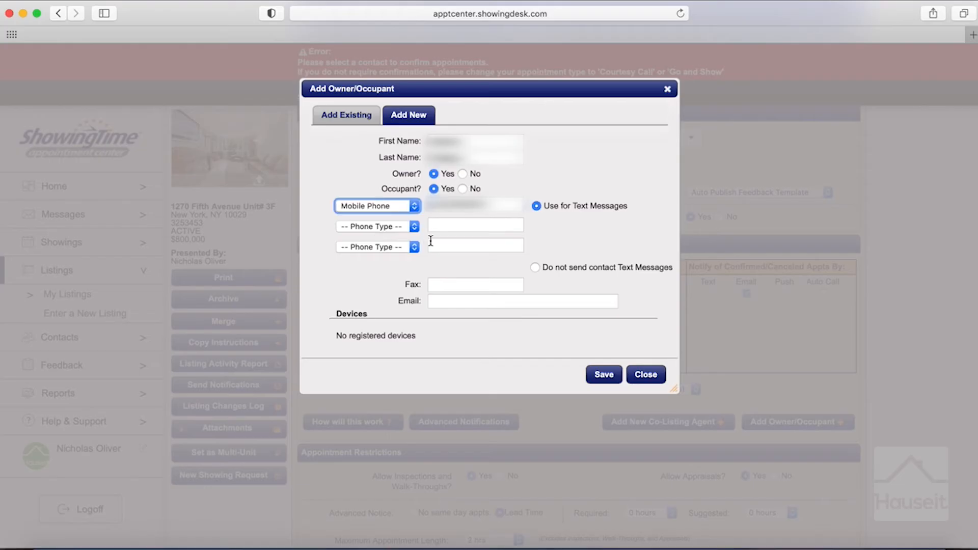
{"action": "left_click", "coordinate": [457, 301]}
{"action": "key", "text": "super+v"}
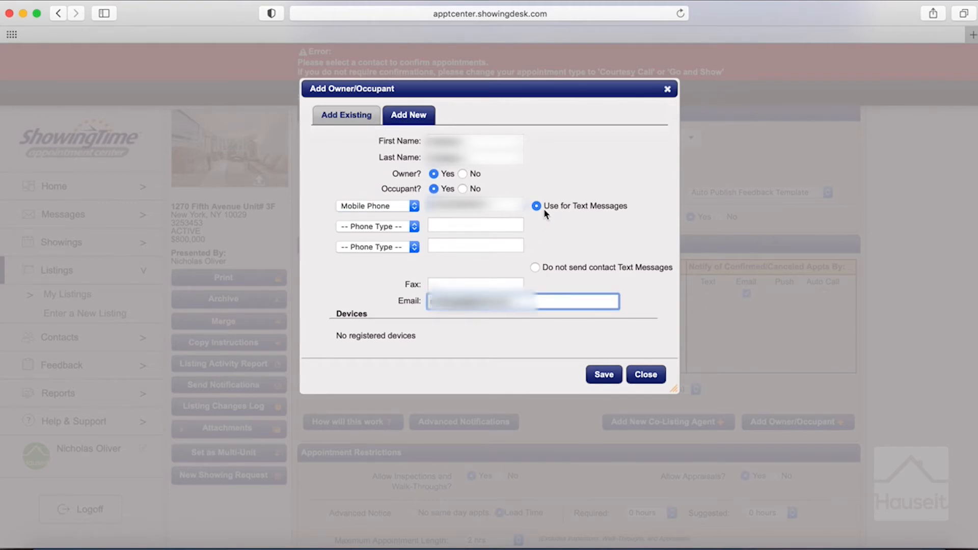
{"action": "left_click", "coordinate": [602, 377]}
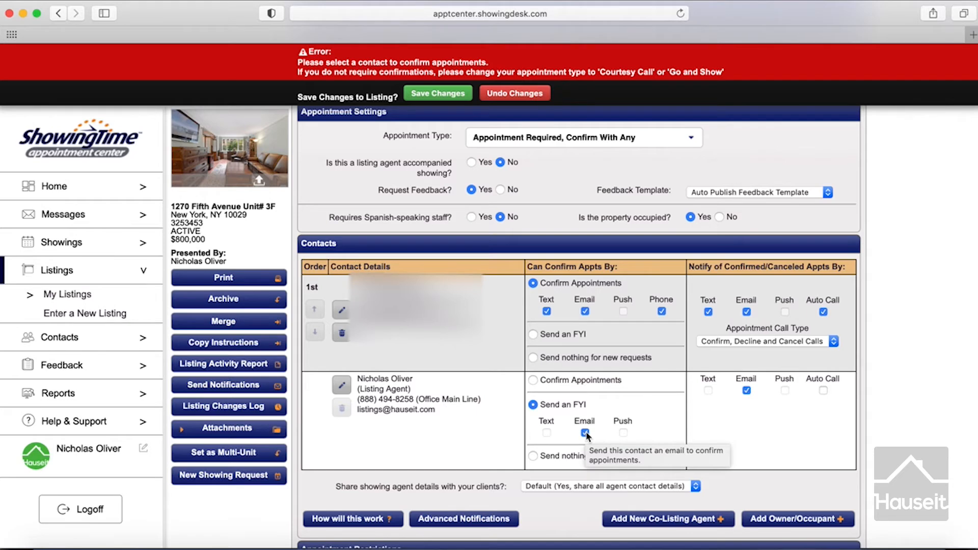
Step: Set the listing agent to 'Send nothing for new requests' and uncheck its Email notify box
{"action": "left_click", "coordinate": [532, 455]}
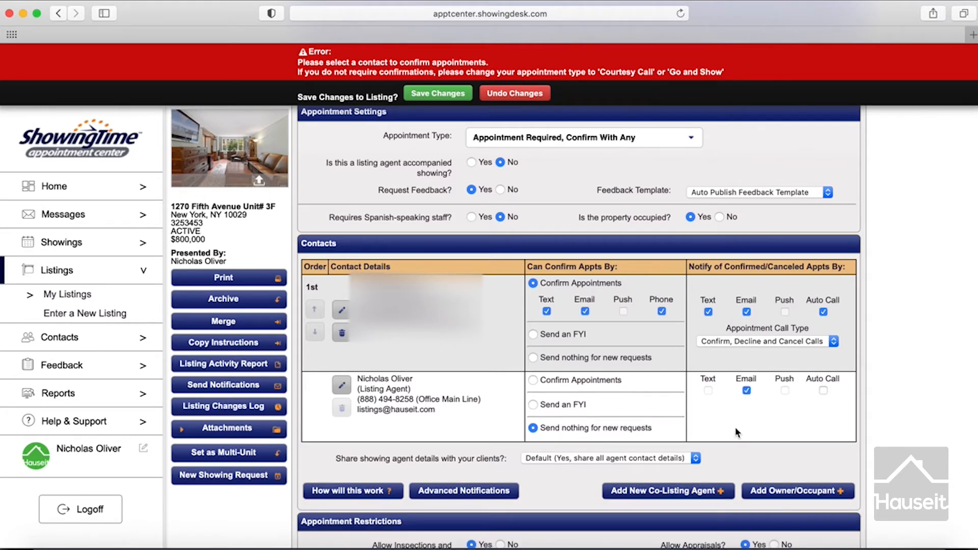
{"action": "left_click", "coordinate": [746, 391]}
{"action": "scroll", "coordinate": [385, 351], "scroll_direction": "down", "scroll_amount": 10}
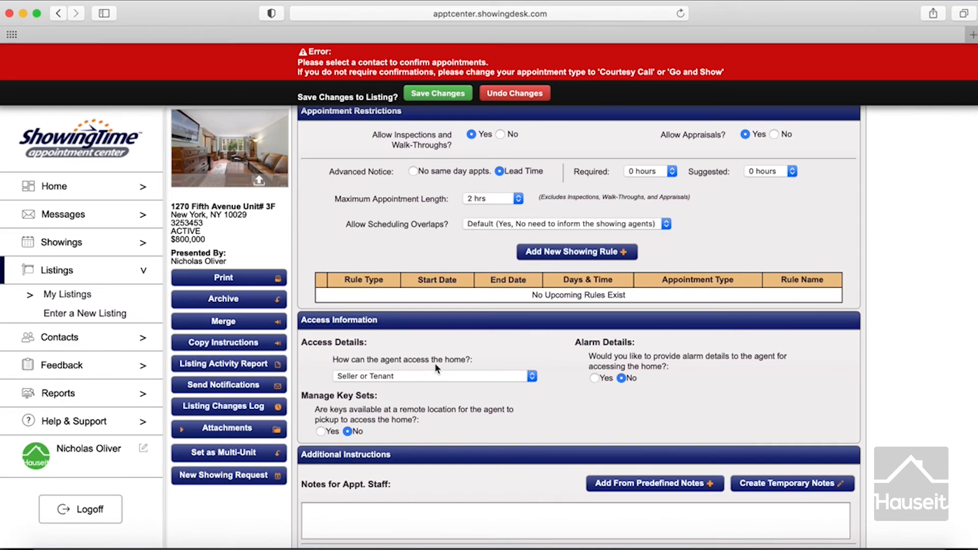
{"action": "scroll", "coordinate": [438, 369], "scroll_direction": "down", "scroll_amount": 4}
{"action": "scroll", "coordinate": [437, 369], "scroll_direction": "up", "scroll_amount": 15}
{"action": "left_click", "coordinate": [449, 121]}
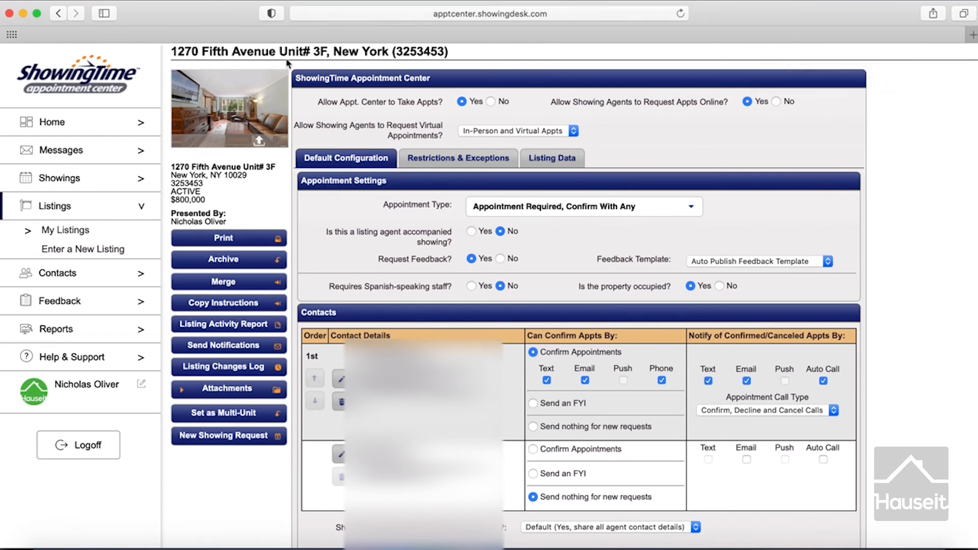
Step: Return to My Listings and scroll through the listings table
{"action": "left_click", "coordinate": [76, 234]}
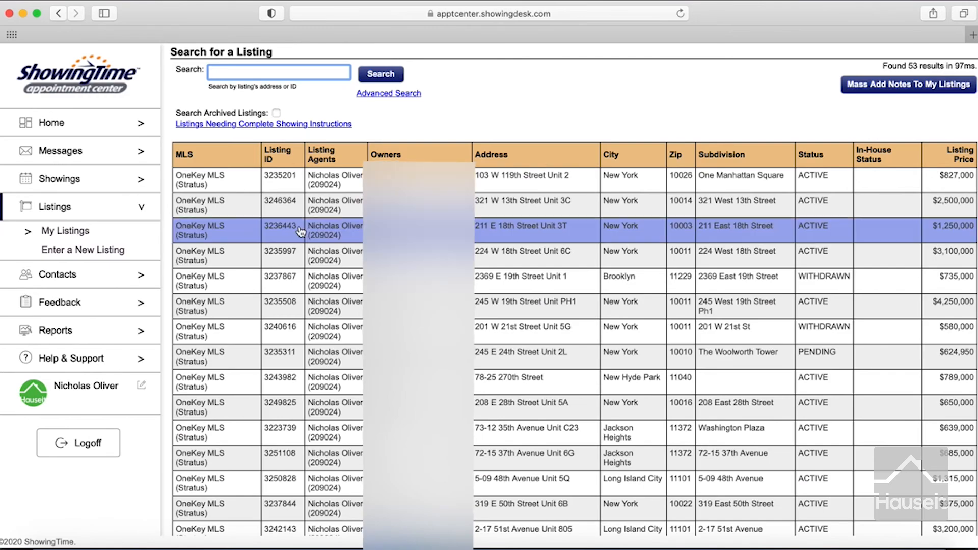
{"action": "scroll", "coordinate": [301, 232], "scroll_direction": "down", "scroll_amount": 5}
{"action": "scroll", "coordinate": [301, 232], "scroll_direction": "down", "scroll_amount": 6}
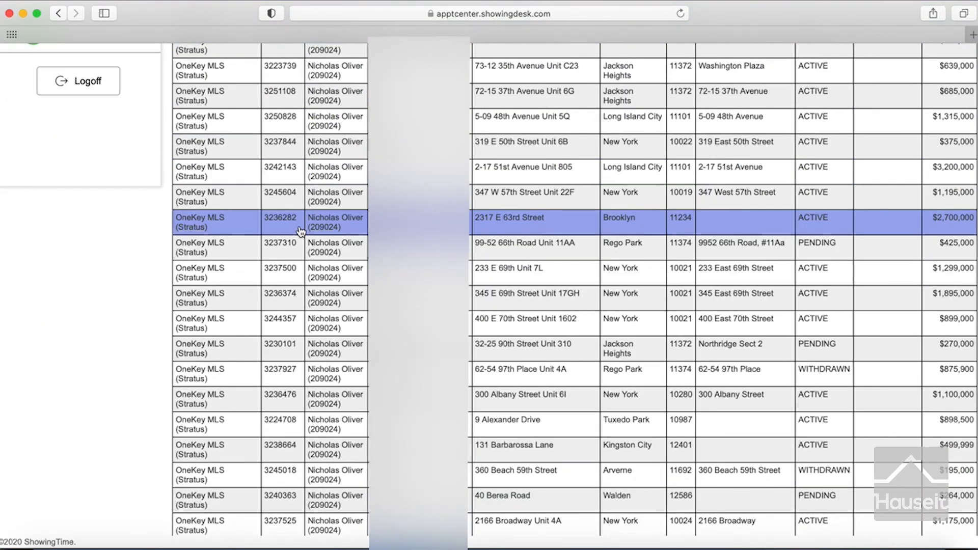
{"action": "scroll", "coordinate": [301, 232], "scroll_direction": "down", "scroll_amount": 2}
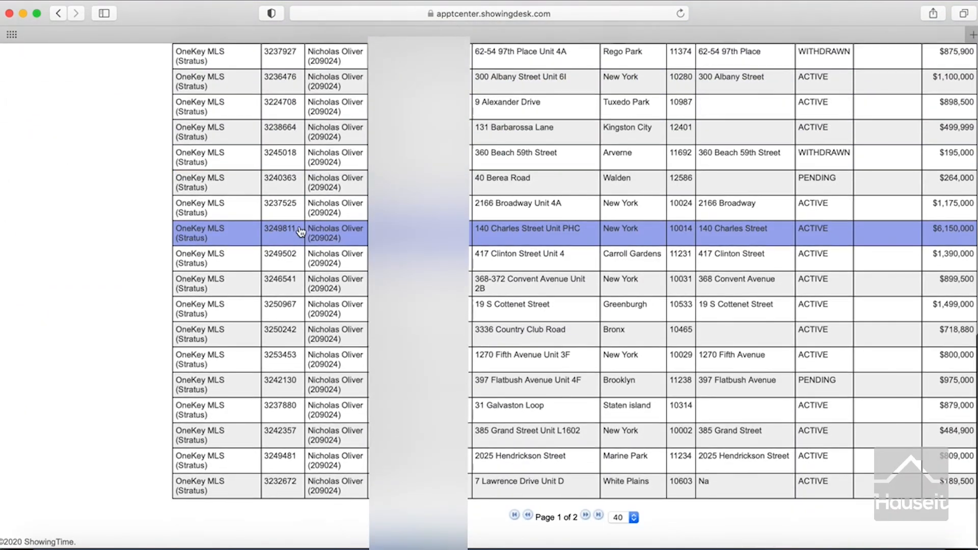